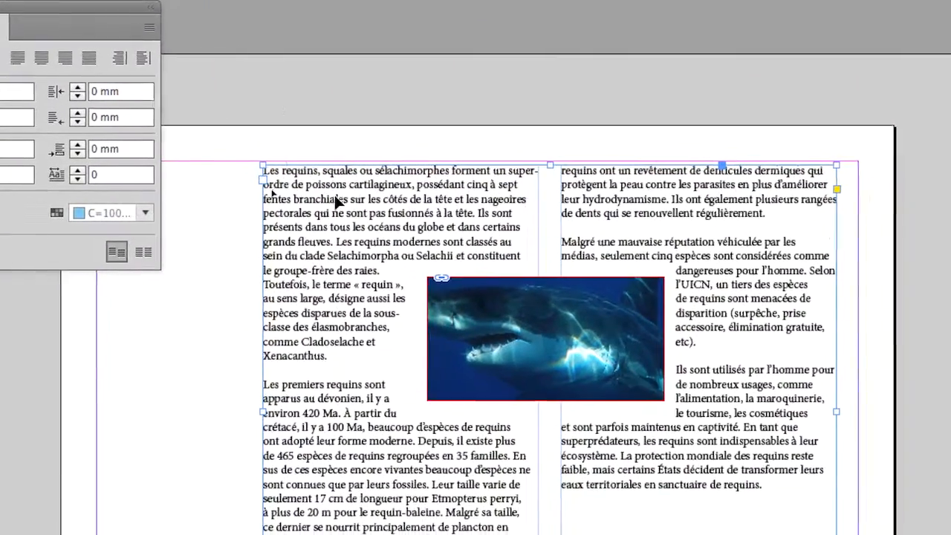
# Justify the shark text with its last lines aligned left, and move the Paragraph panel clear of the page.
pyautogui.moveTo(51, 5); pyautogui.dragTo(107, 109)
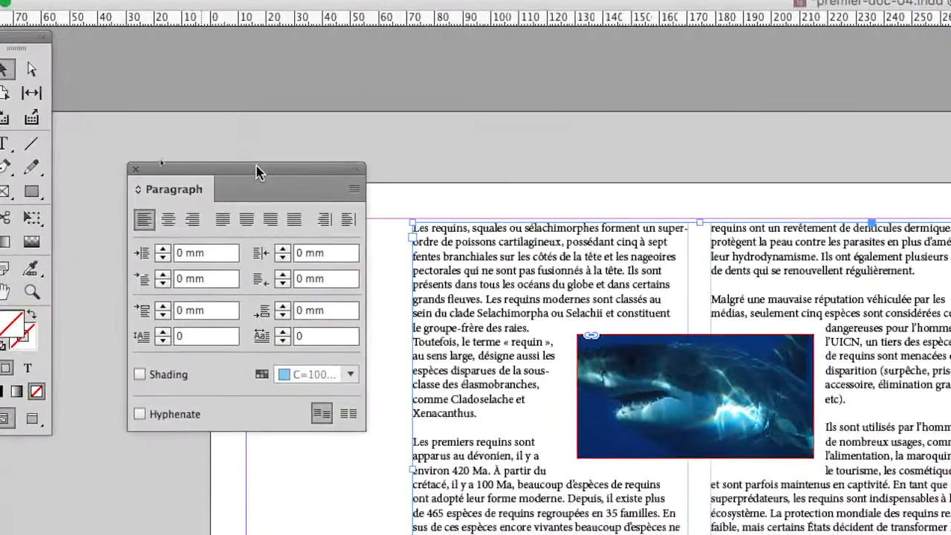
pyautogui.moveTo(256, 172); pyautogui.dragTo(259, 220)
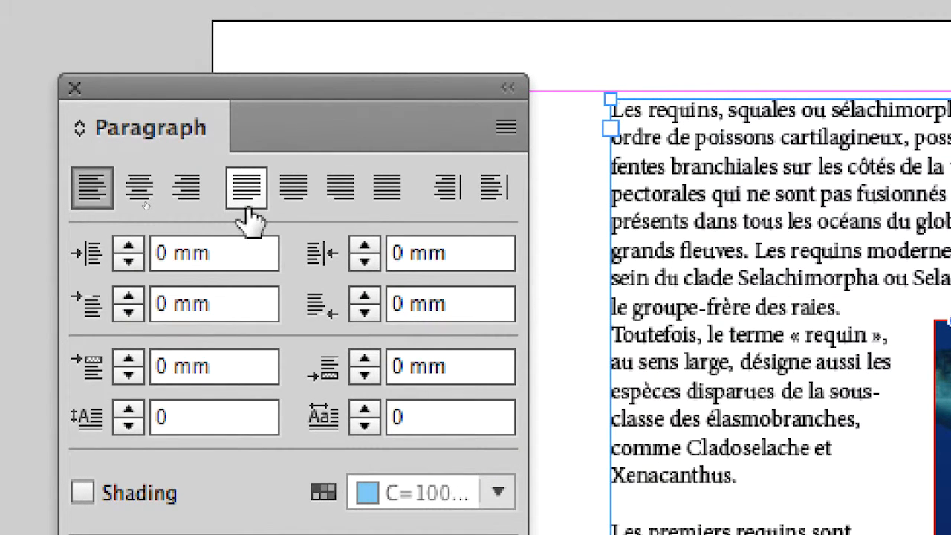
pyautogui.click(247, 188)
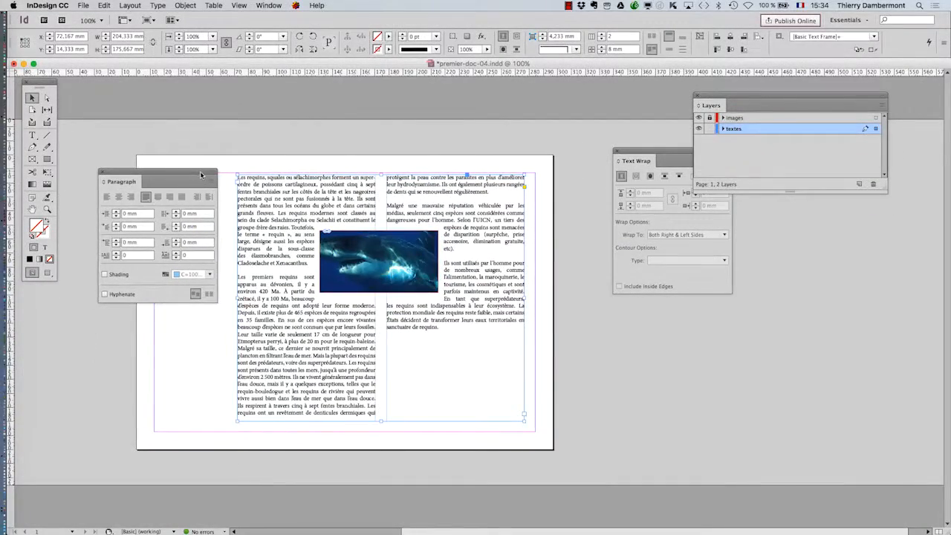
pyautogui.moveTo(200, 175); pyautogui.dragTo(697, 328)
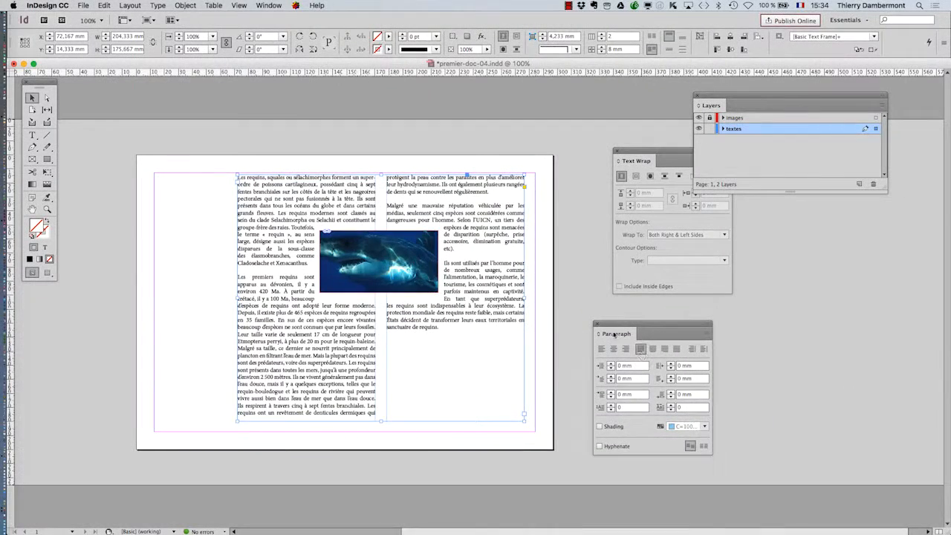
# Close the Paragraph and Text Wrap panels, leaving the two-column text frame selected.
pyautogui.click(598, 324)
pyautogui.click(626, 337)
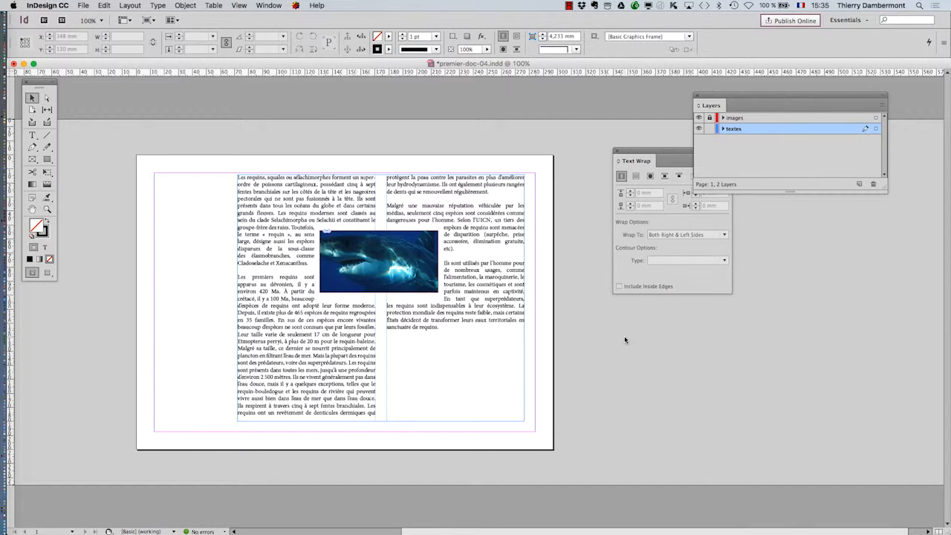
pyautogui.moveTo(632, 152); pyautogui.dragTo(588, 204)
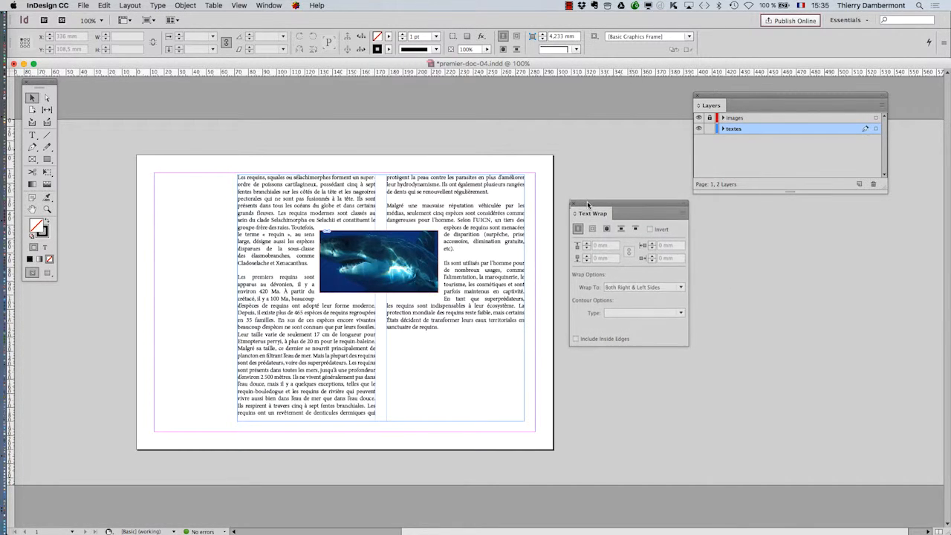
pyautogui.click(517, 208)
pyautogui.click(573, 204)
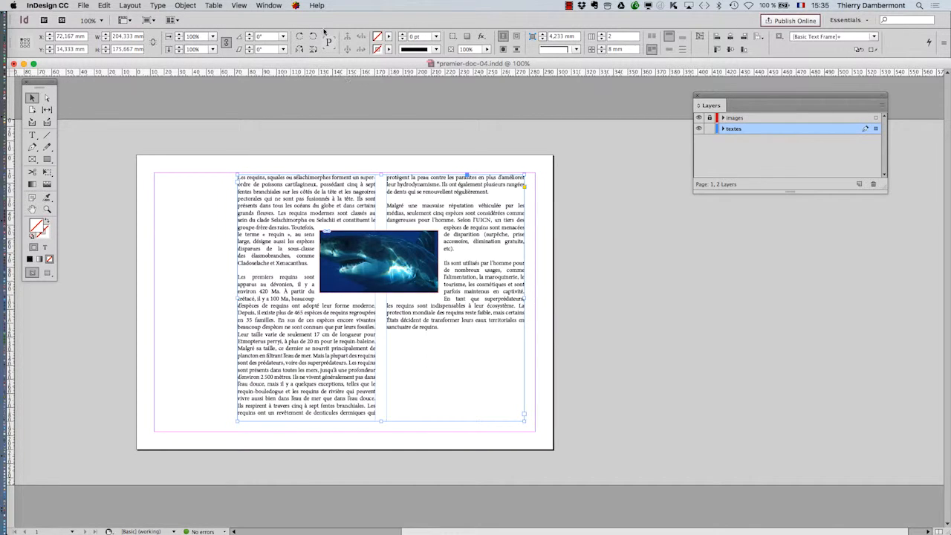
# Reopen the Paragraph panel and place it beside the page, below the Layers panel.
pyautogui.click(157, 5)
pyautogui.click(172, 63)
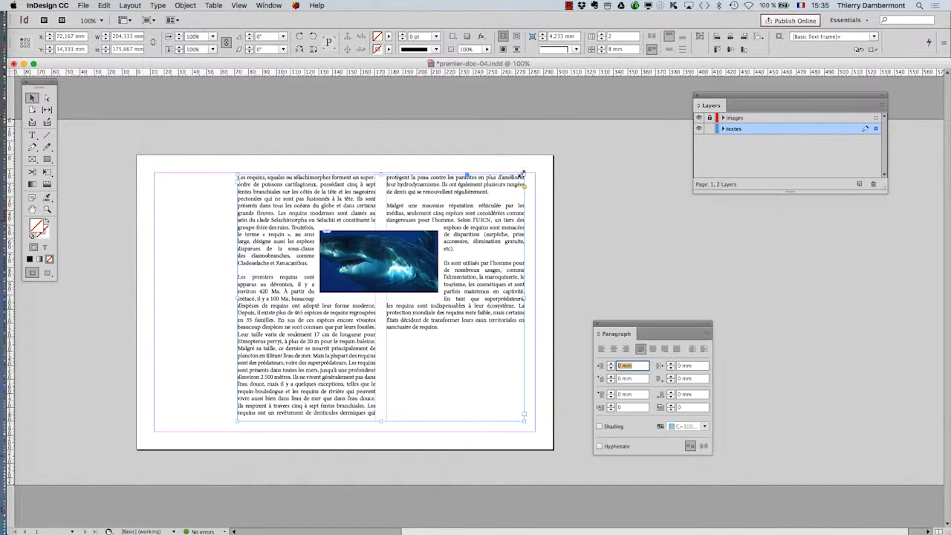
pyautogui.moveTo(620, 328); pyautogui.dragTo(587, 187)
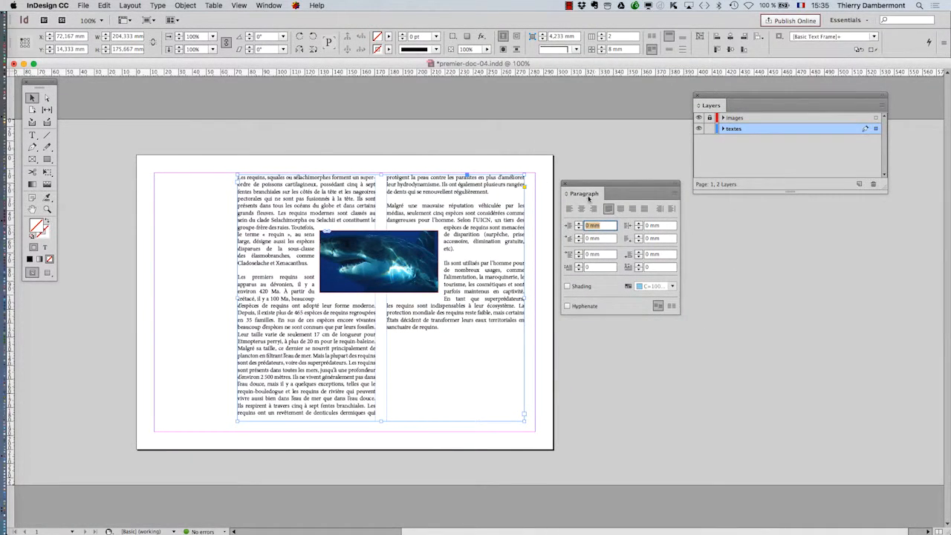
pyautogui.moveTo(608, 186); pyautogui.dragTo(702, 247)
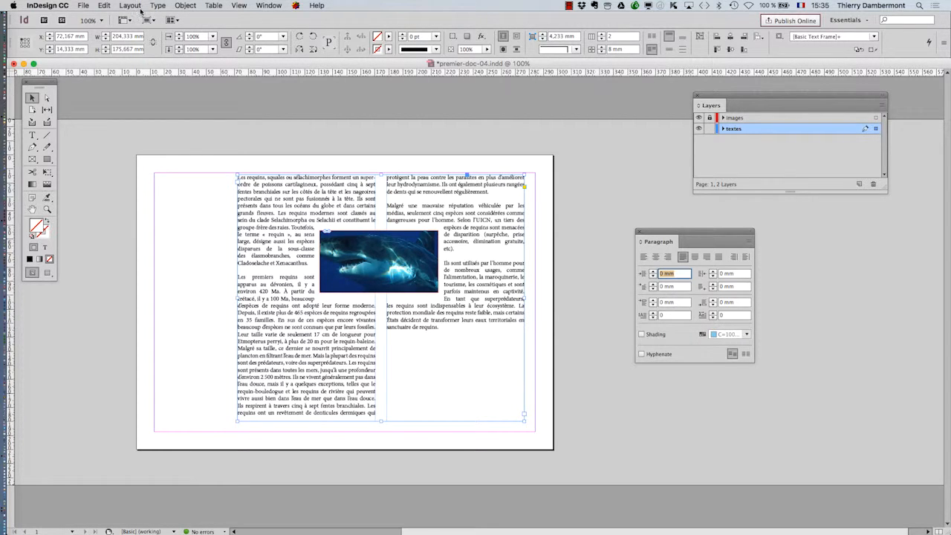
# Show the hidden characters in the text and inspect the paragraph marks around the shark image.
pyautogui.click(155, 6)
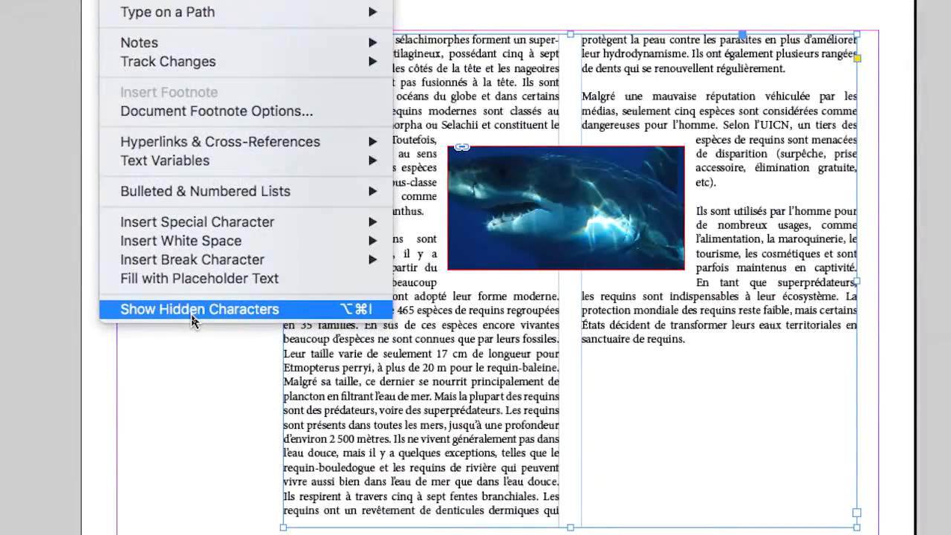
pyautogui.click(191, 309)
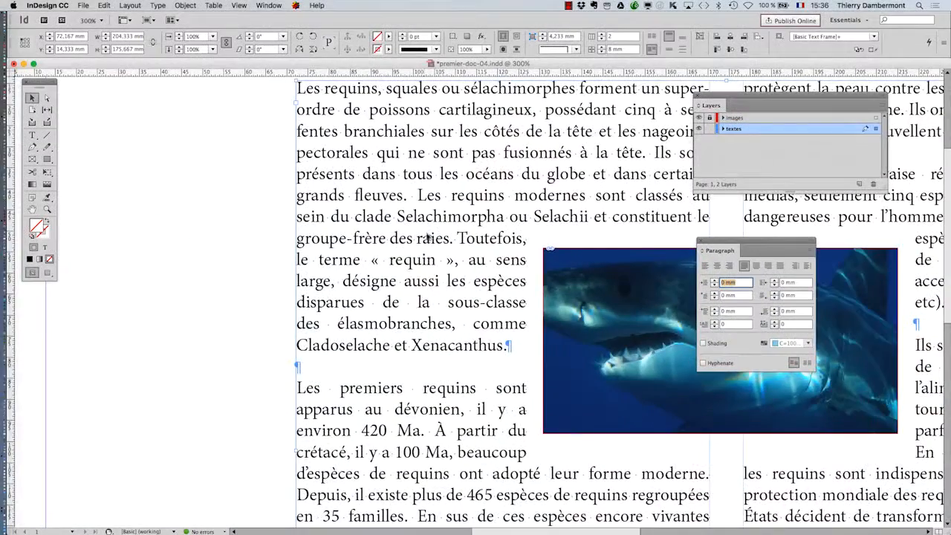
pyautogui.scroll(-1, 425, 238)
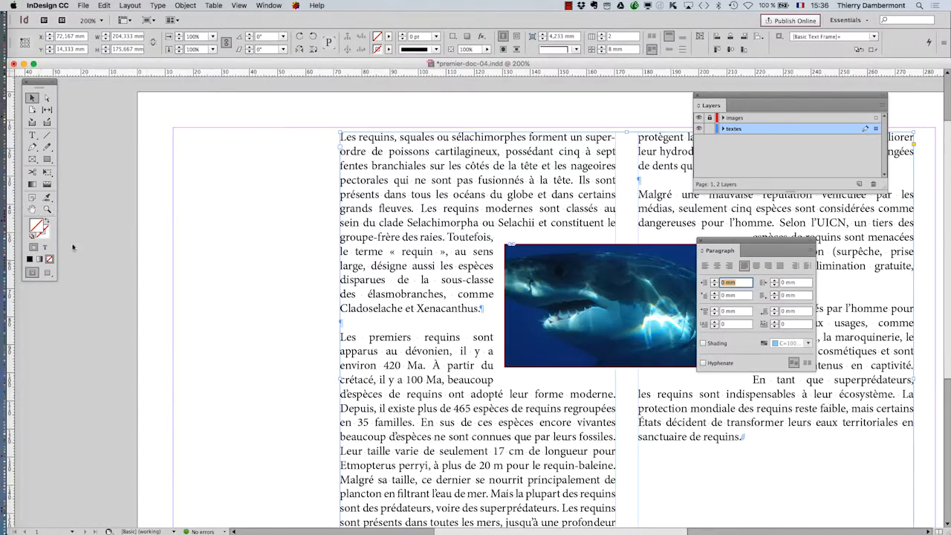
pyautogui.moveTo(477, 377); pyautogui.dragTo(297, 328)
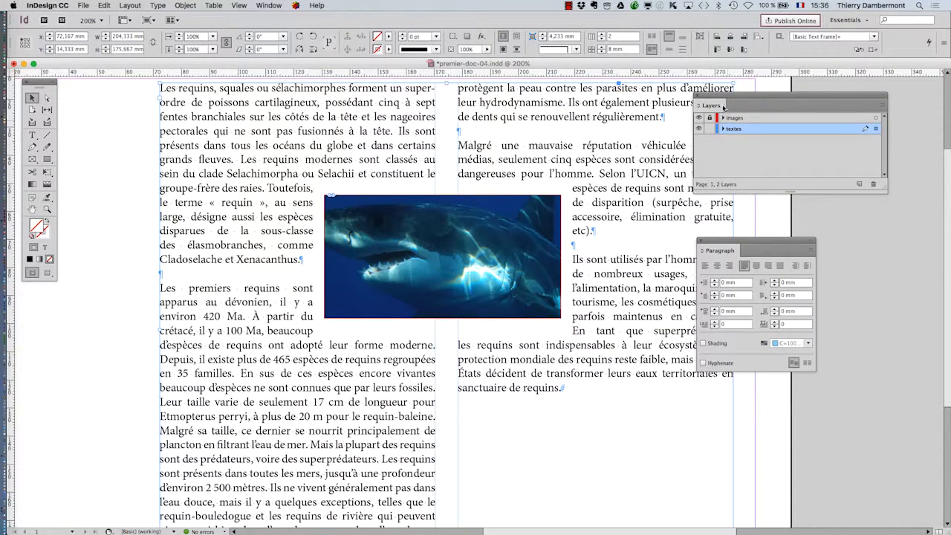
# Move the Layers and Paragraph panels off the second text column so both columns are unobstructed.
pyautogui.moveTo(718, 98); pyautogui.dragTo(804, 100)
pyautogui.moveTo(749, 241); pyautogui.dragTo(822, 259)
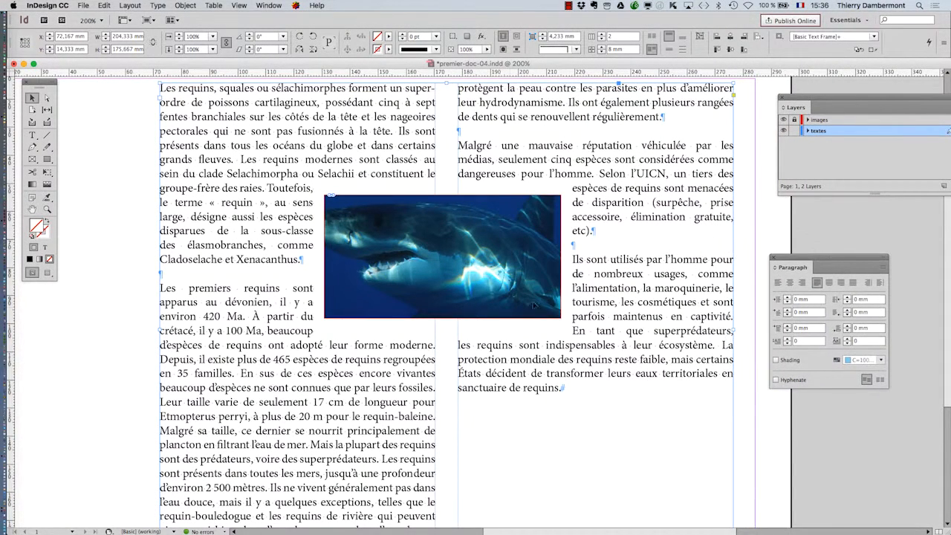
pyautogui.press('super+minus')
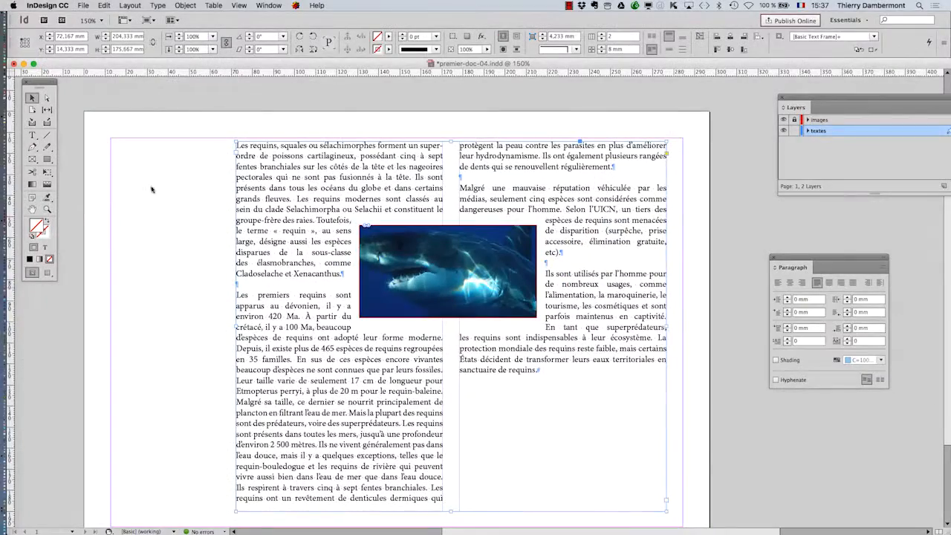
# Open Find/Change beside the shark image and set its search scope to Document.
pyautogui.click(104, 5)
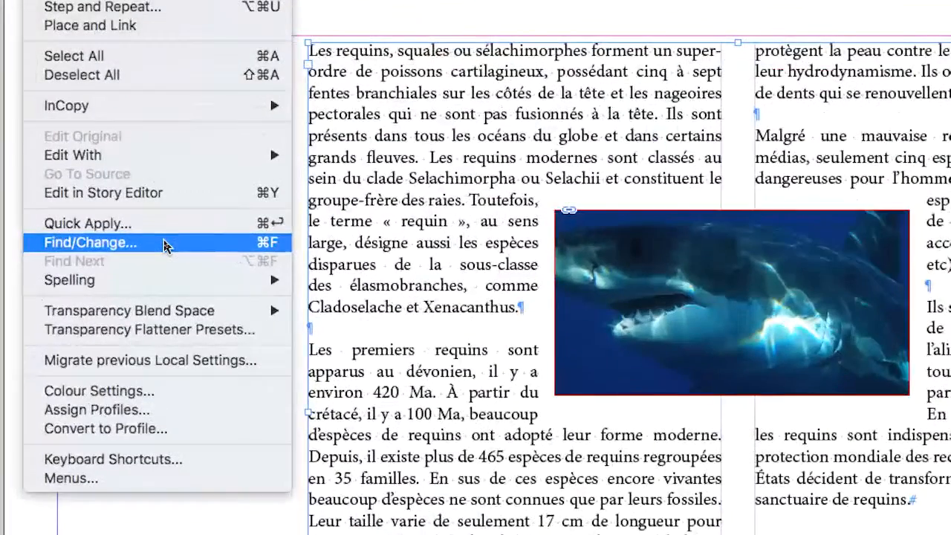
pyautogui.click(164, 246)
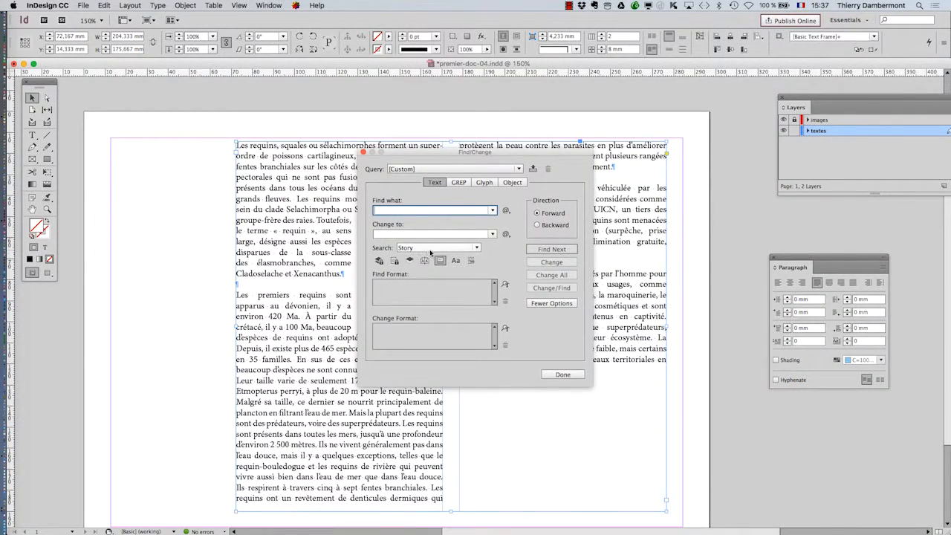
pyautogui.moveTo(414, 153); pyautogui.dragTo(652, 184)
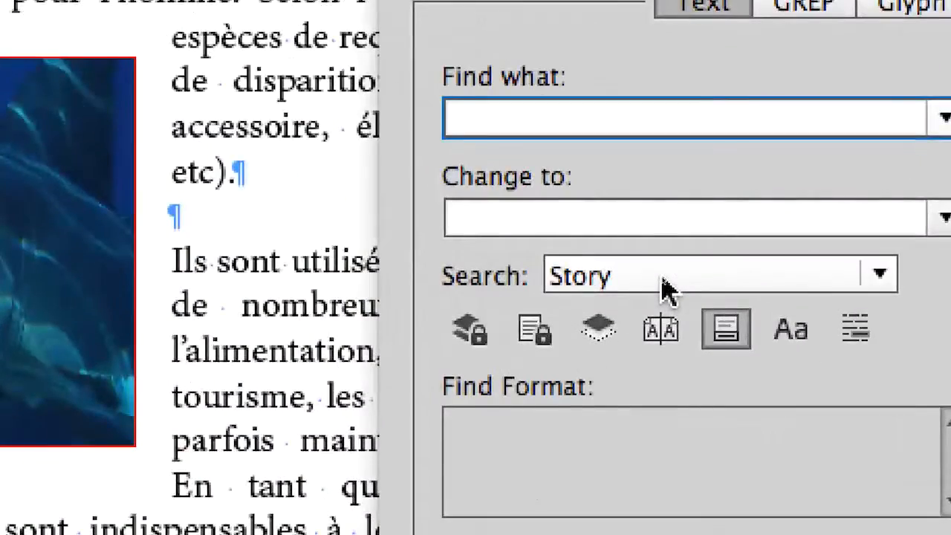
pyautogui.click(665, 290)
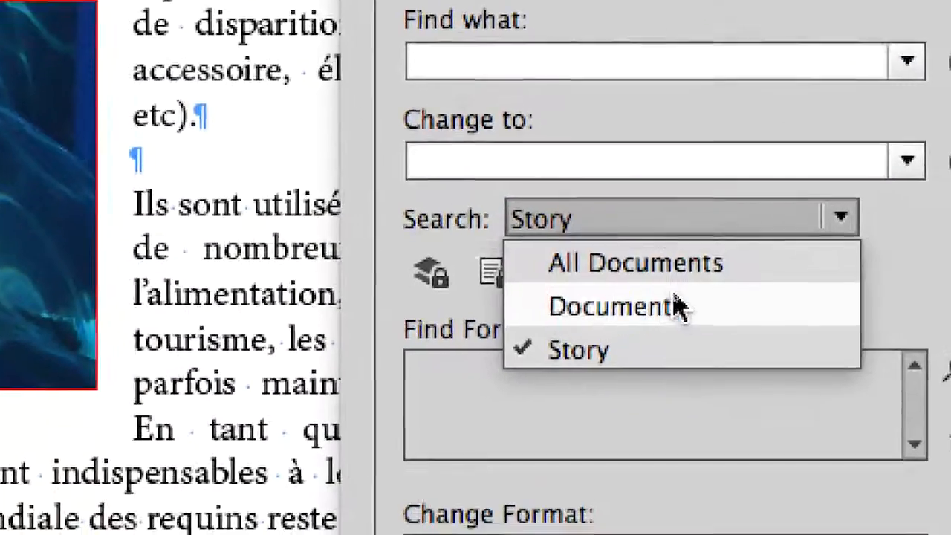
pyautogui.click(715, 362)
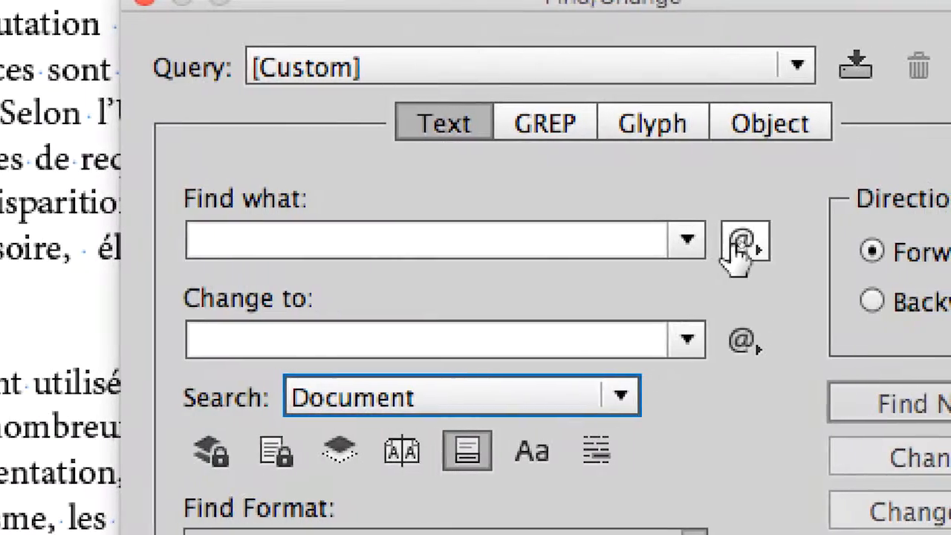
# Set the text to find to two consecutive End of Paragraph characters (^p^p).
pyautogui.click(513, 242)
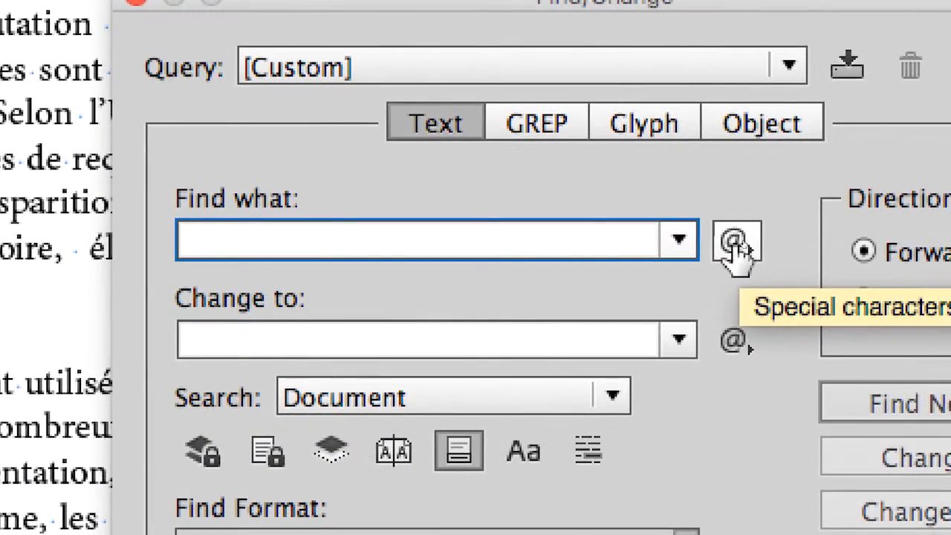
pyautogui.click(735, 244)
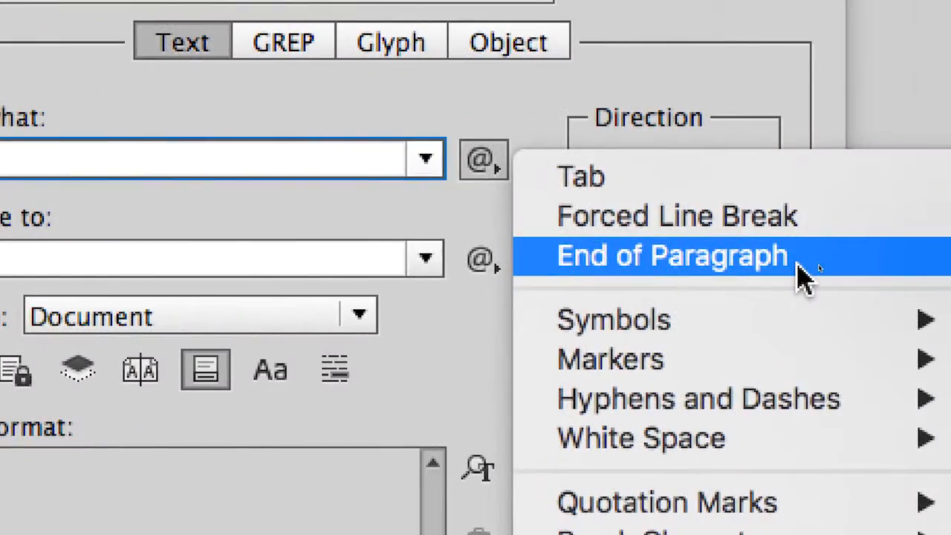
pyautogui.click(799, 262)
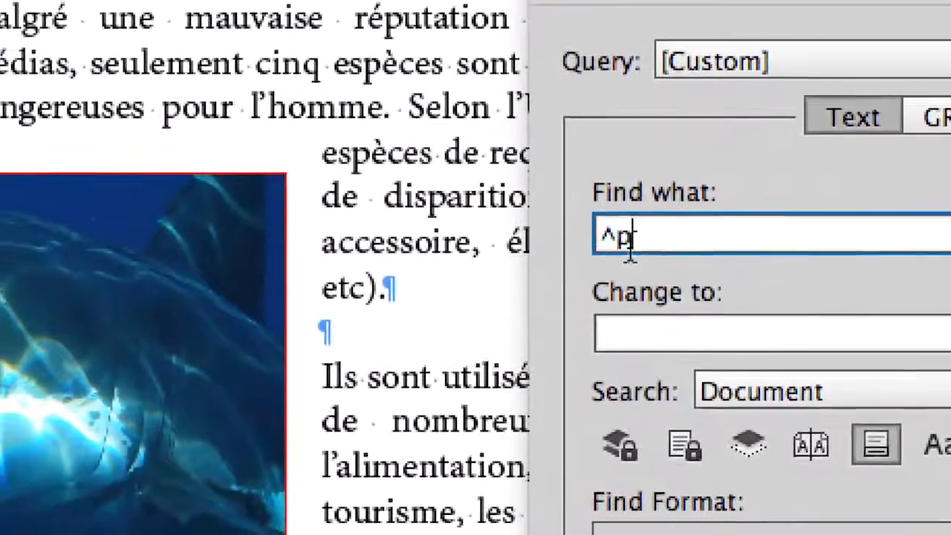
pyautogui.doubleClick(625, 239)
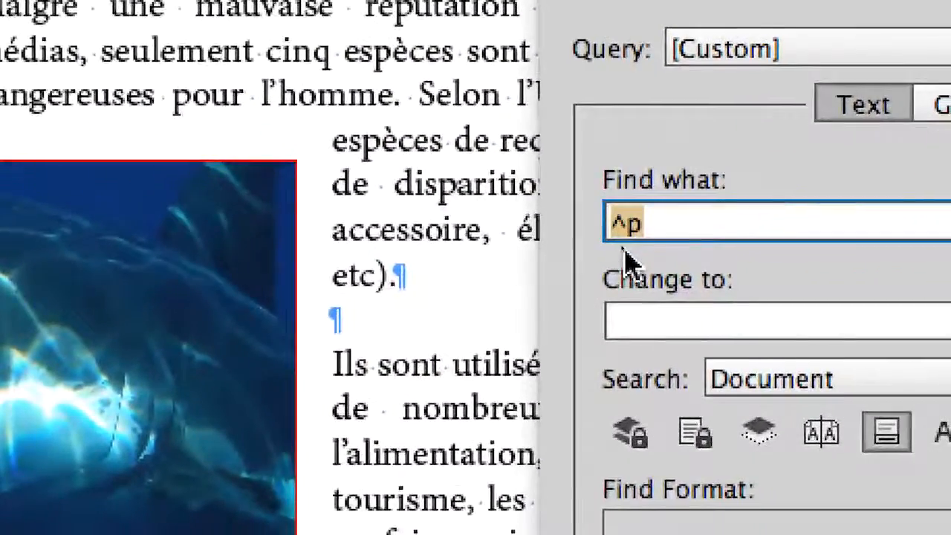
pyautogui.click(657, 233)
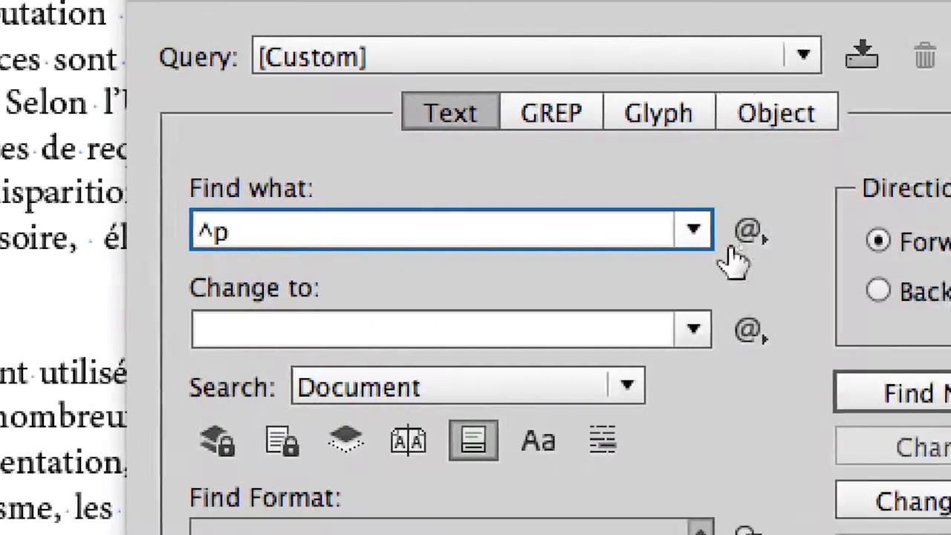
pyautogui.click(735, 244)
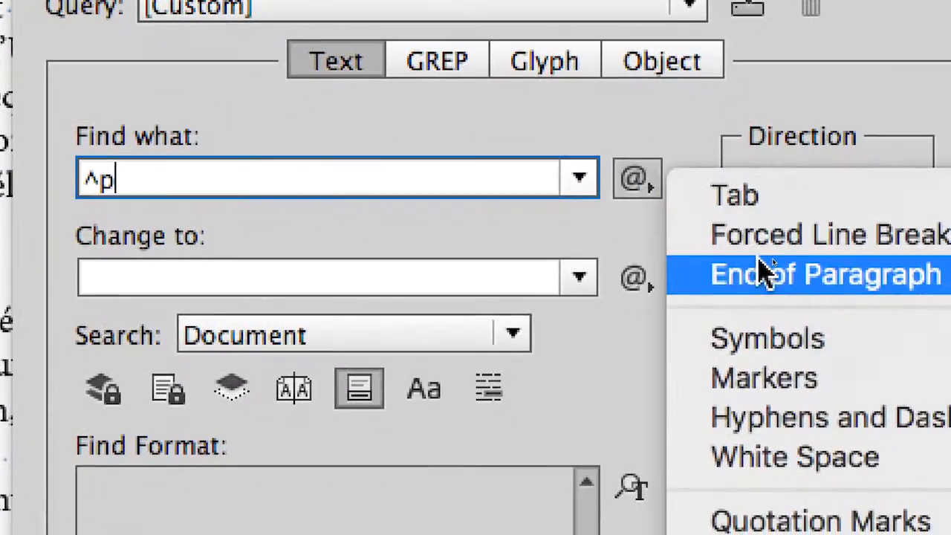
pyautogui.click(763, 273)
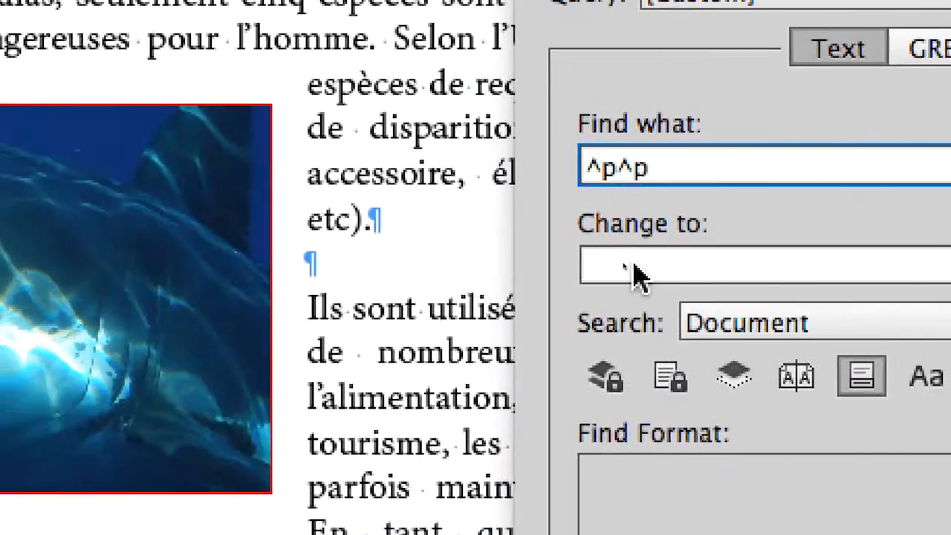
# Set the replacement text to a single End of Paragraph character (^p).
pyautogui.click(133, 283)
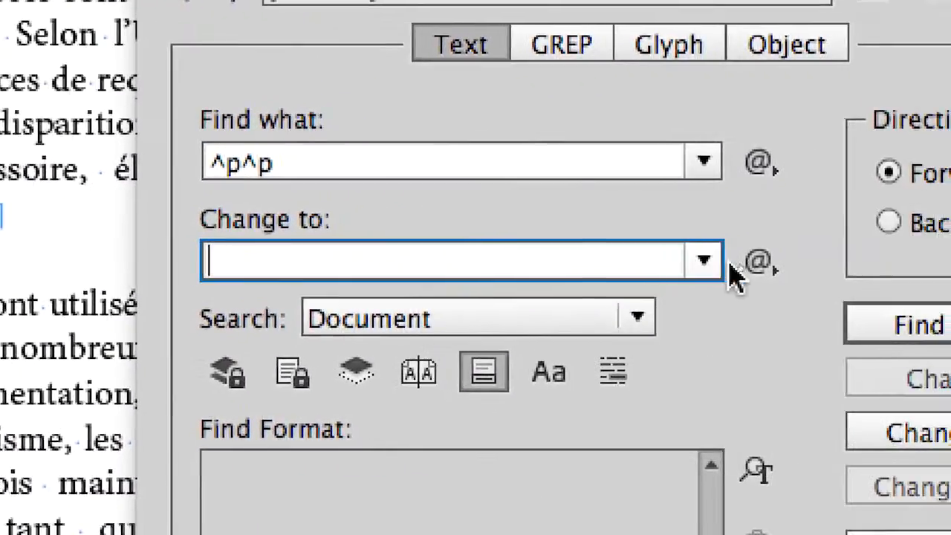
pyautogui.click(739, 262)
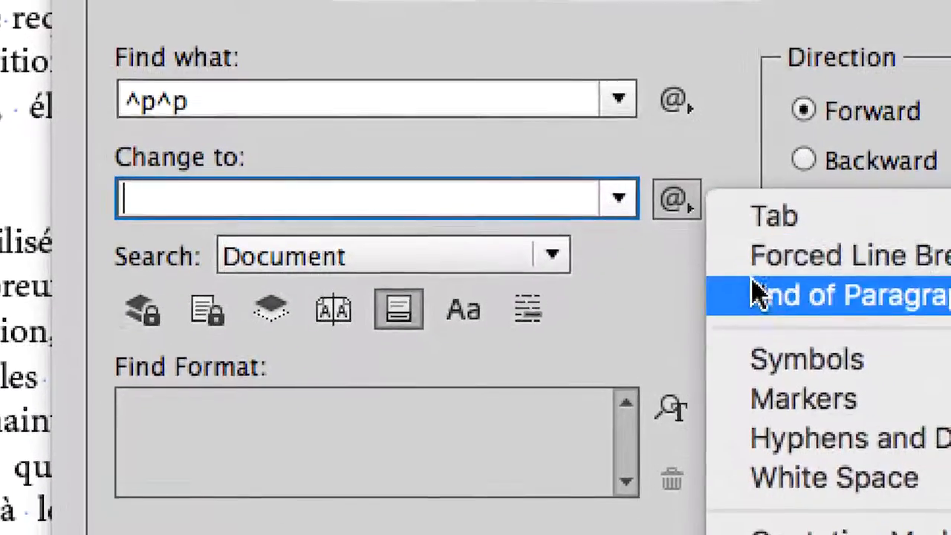
pyautogui.click(779, 328)
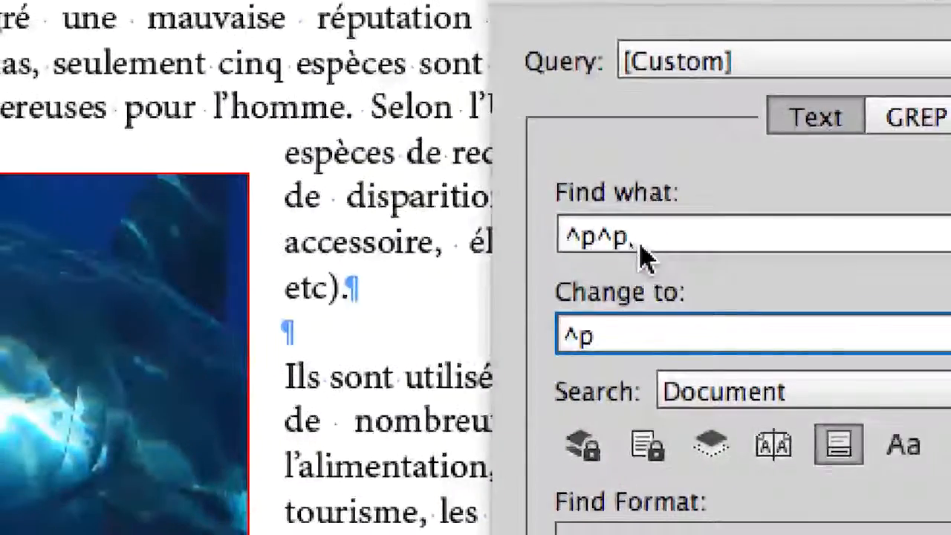
# Replace all double paragraph breaks in the document with single ones and dismiss the completion message.
pyautogui.moveTo(632, 238); pyautogui.dragTo(556, 237)
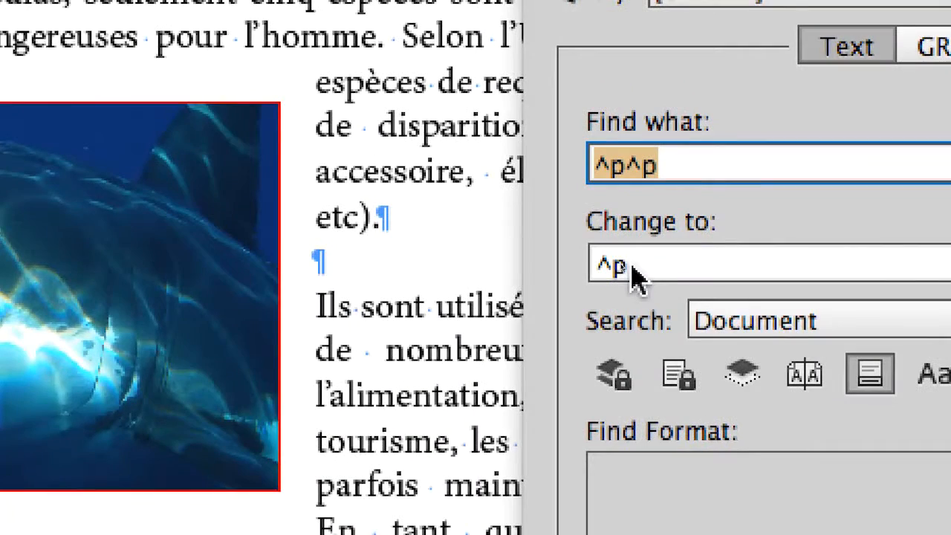
pyautogui.moveTo(635, 278); pyautogui.dragTo(574, 278)
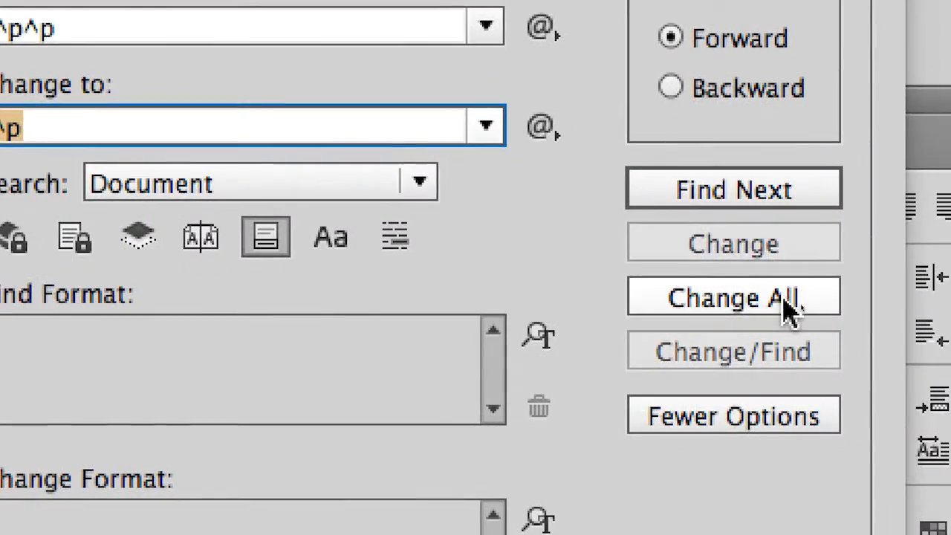
pyautogui.click(786, 301)
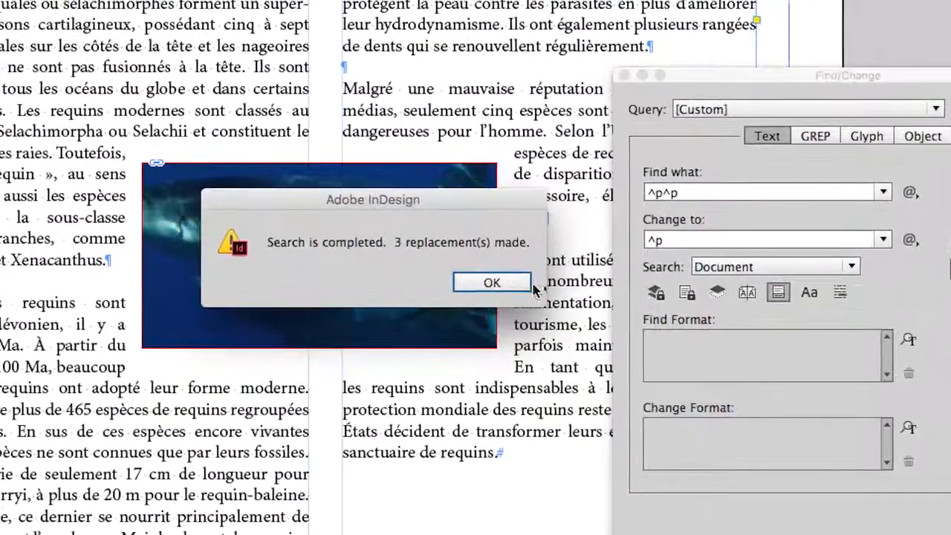
pyautogui.click(584, 288)
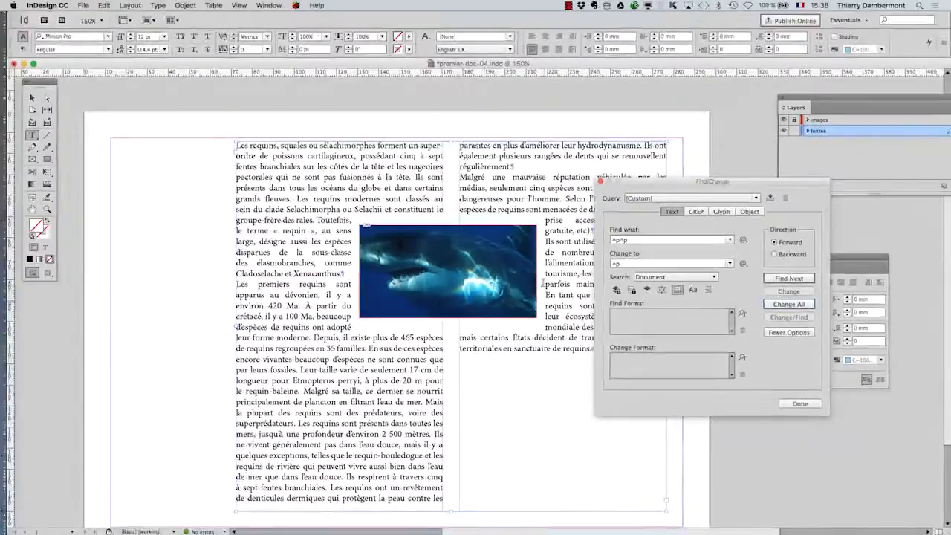
# Close Find/Change and select the shark article's text frame as an object, with the paragraph settings placed beside it.
pyautogui.click(602, 181)
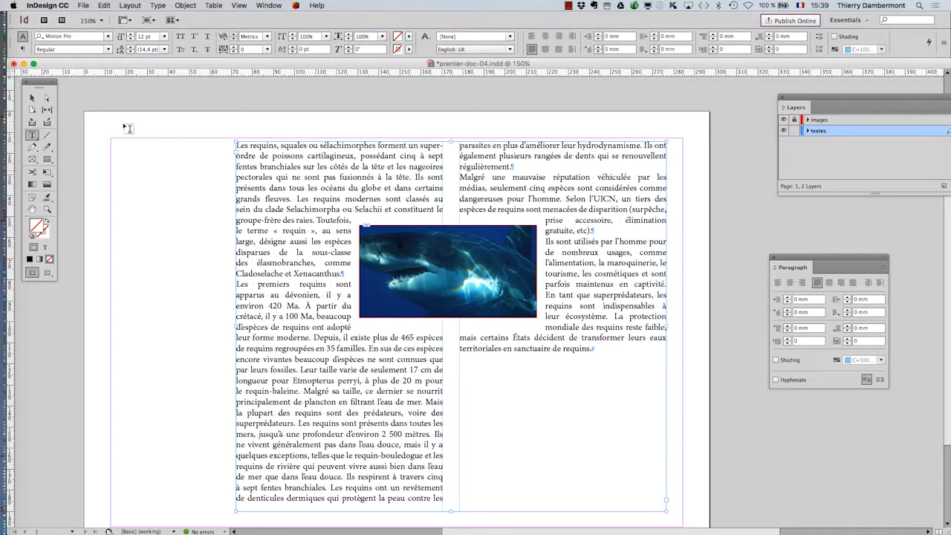
pyautogui.click(32, 100)
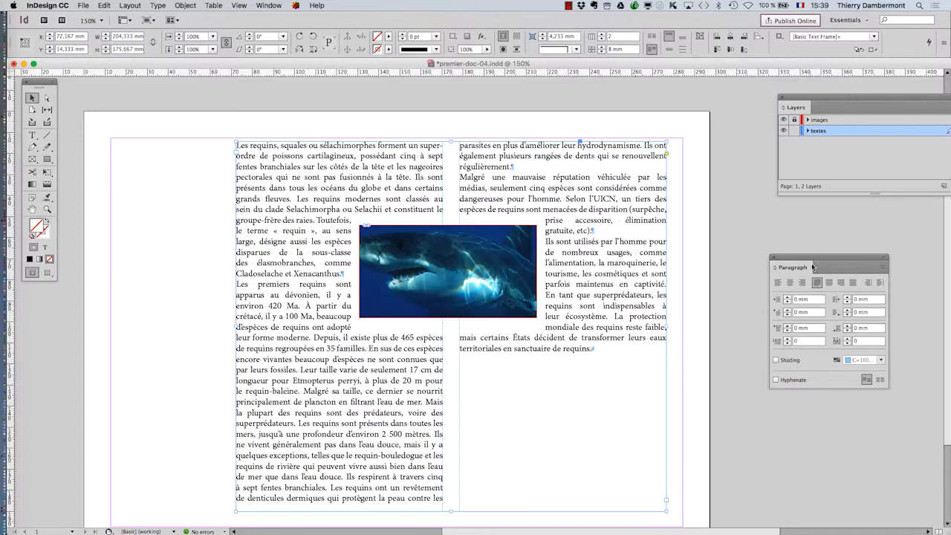
pyautogui.moveTo(811, 259); pyautogui.dragTo(723, 224)
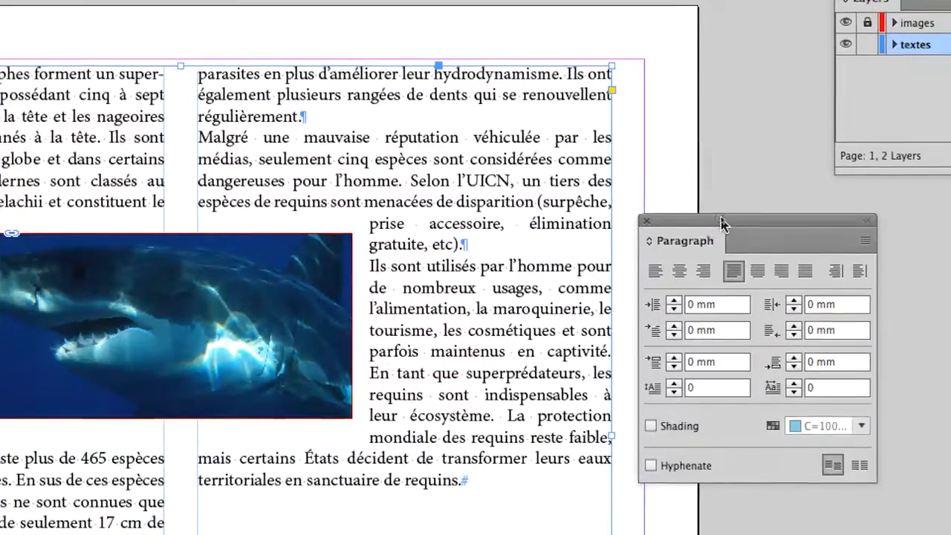
pyautogui.moveTo(722, 218); pyautogui.dragTo(714, 210)
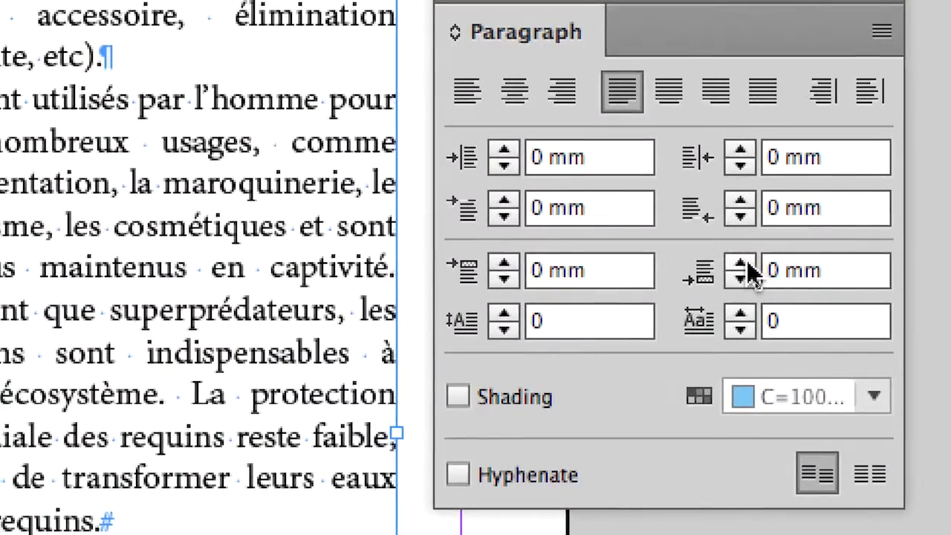
# Increase the space after each paragraph in the selected text frame to 8 mm.
pyautogui.click(743, 265)
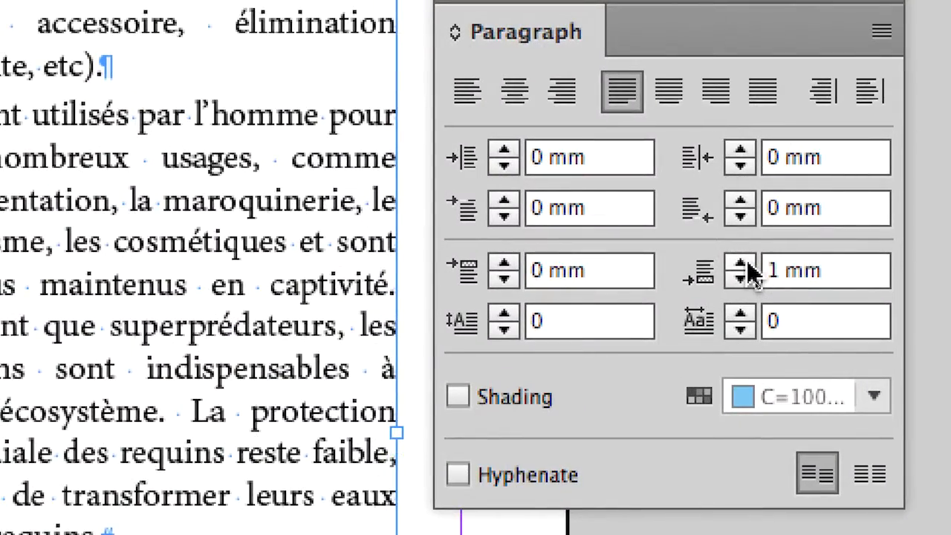
pyautogui.click(743, 264)
pyautogui.click(743, 265)
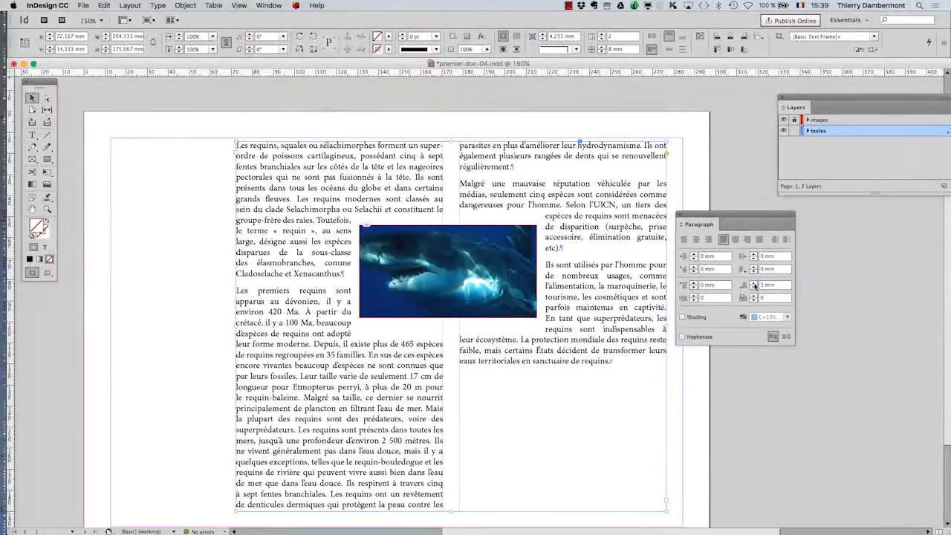
pyautogui.click(755, 283)
pyautogui.click(754, 283)
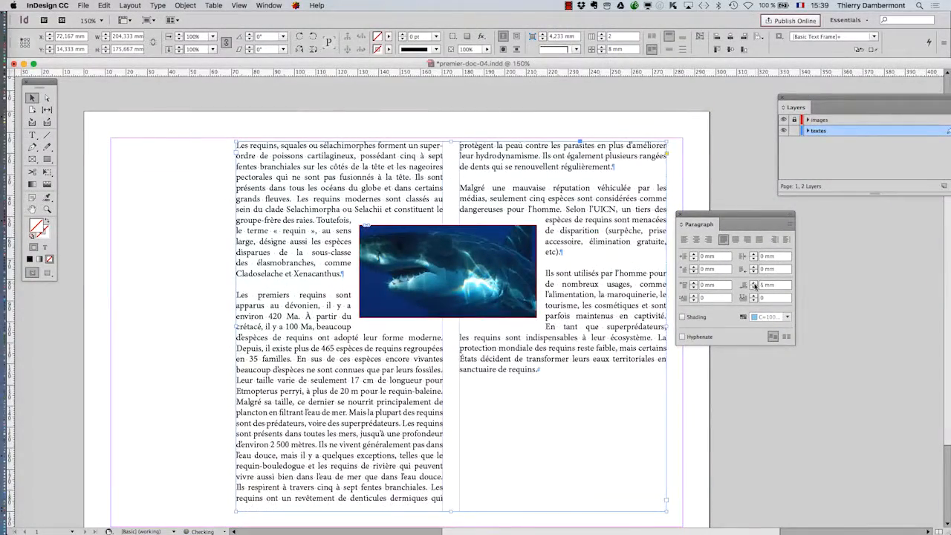
pyautogui.click(754, 283)
pyautogui.click(754, 283)
pyautogui.click(754, 283)
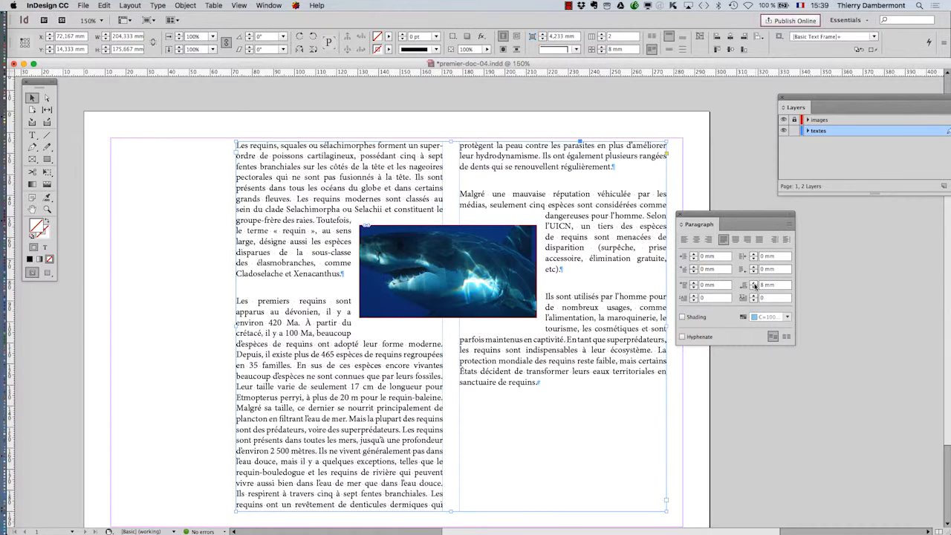
pyautogui.click(754, 289)
pyautogui.click(755, 283)
# Reduce the space after each paragraph of the article to 4 mm.
pyautogui.moveTo(720, 224); pyautogui.dragTo(732, 219)
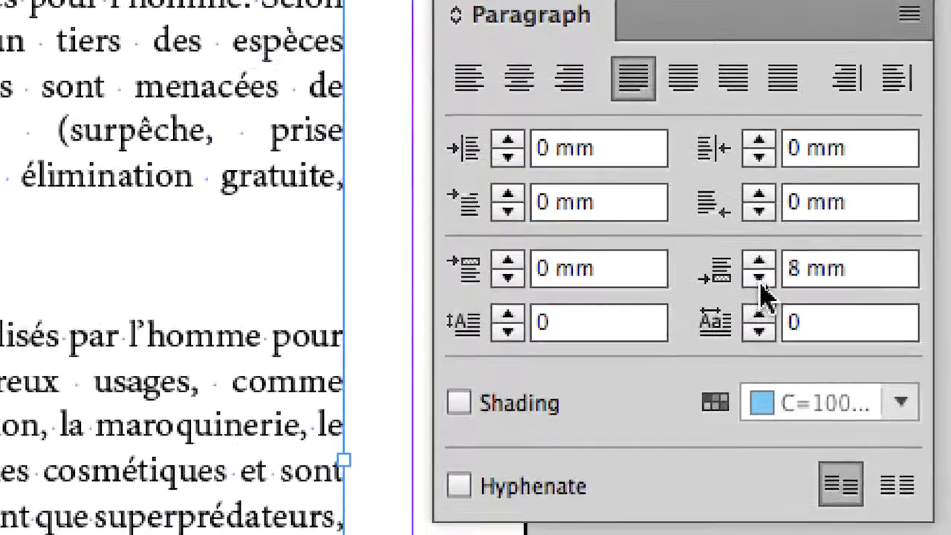
pyautogui.click(734, 287)
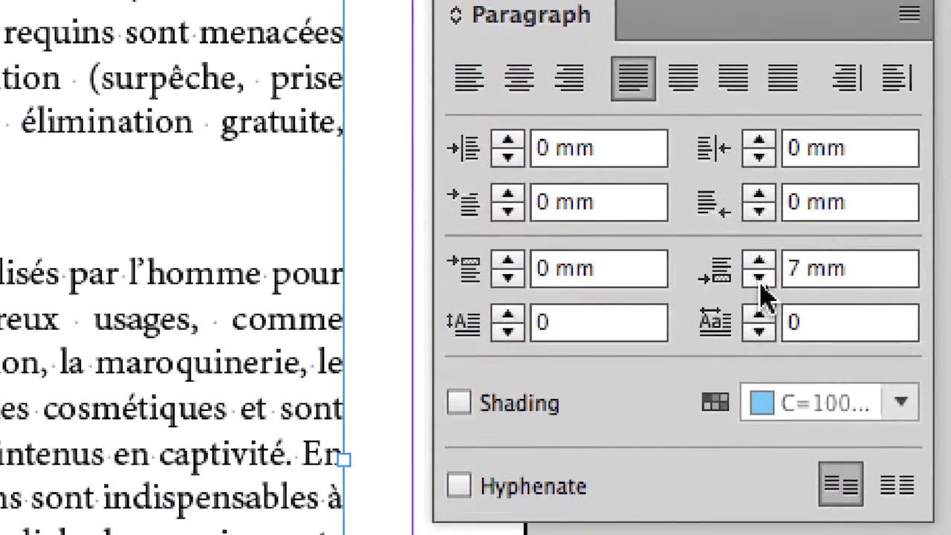
pyautogui.click(734, 287)
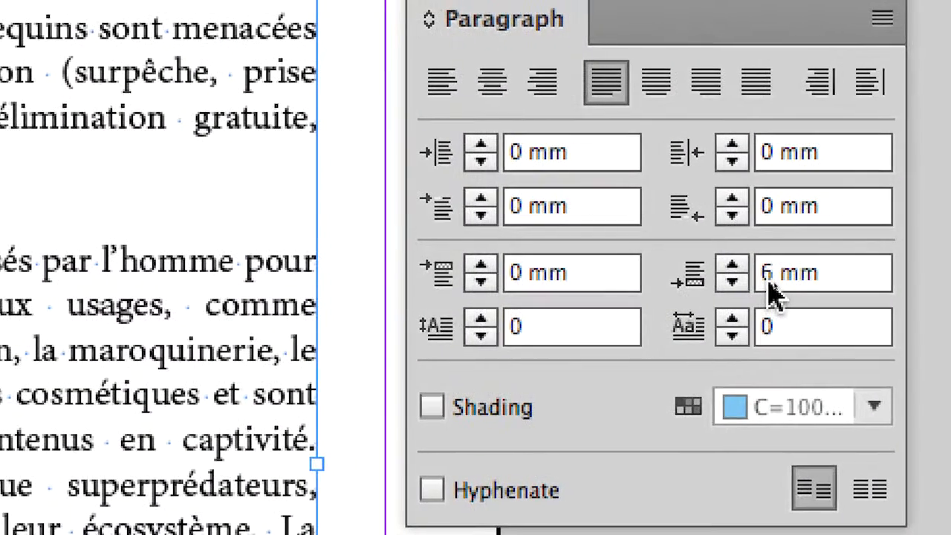
pyautogui.click(797, 292)
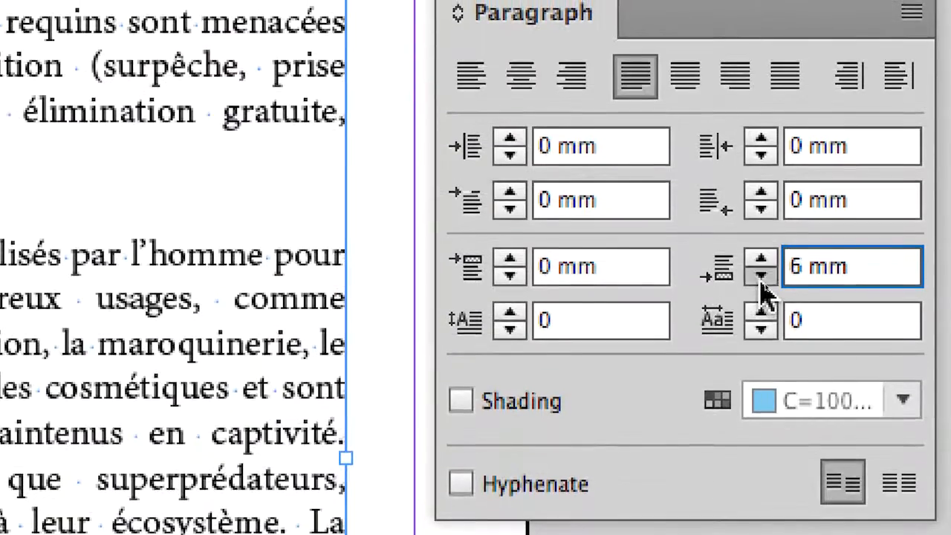
pyautogui.click(761, 271)
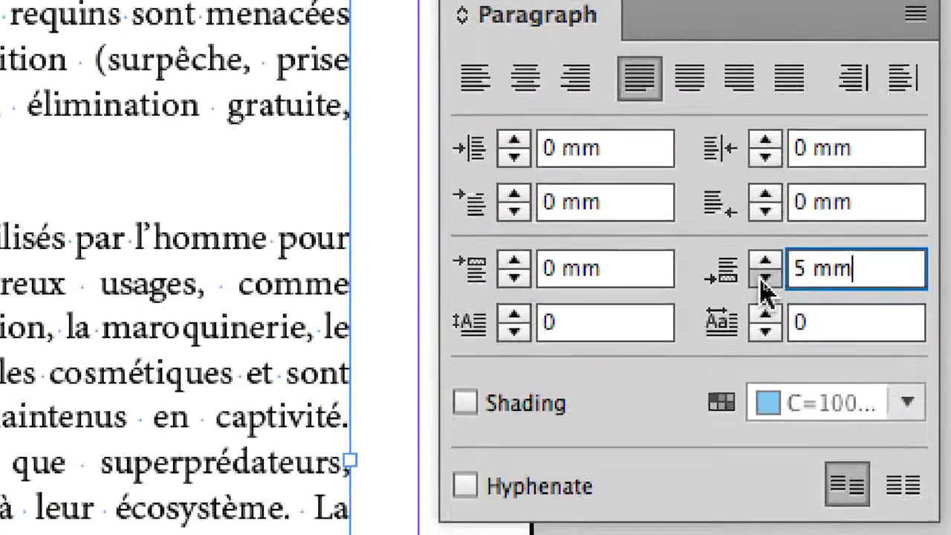
pyautogui.click(762, 277)
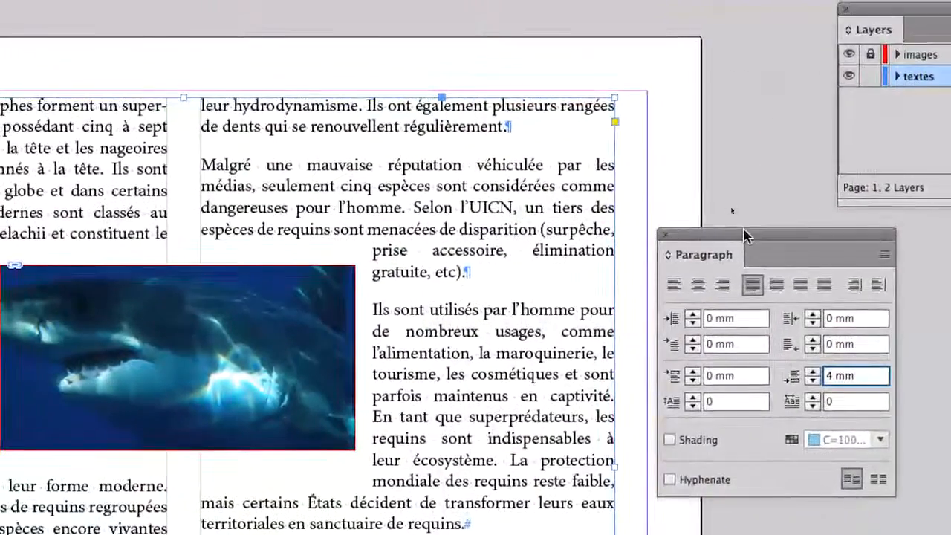
# Bring the paragraph settings over the first text column and set the first line left indent to 3 mm.
pyautogui.moveTo(745, 233); pyautogui.dragTo(486, 289)
pyautogui.moveTo(656, 250); pyautogui.dragTo(159, 114)
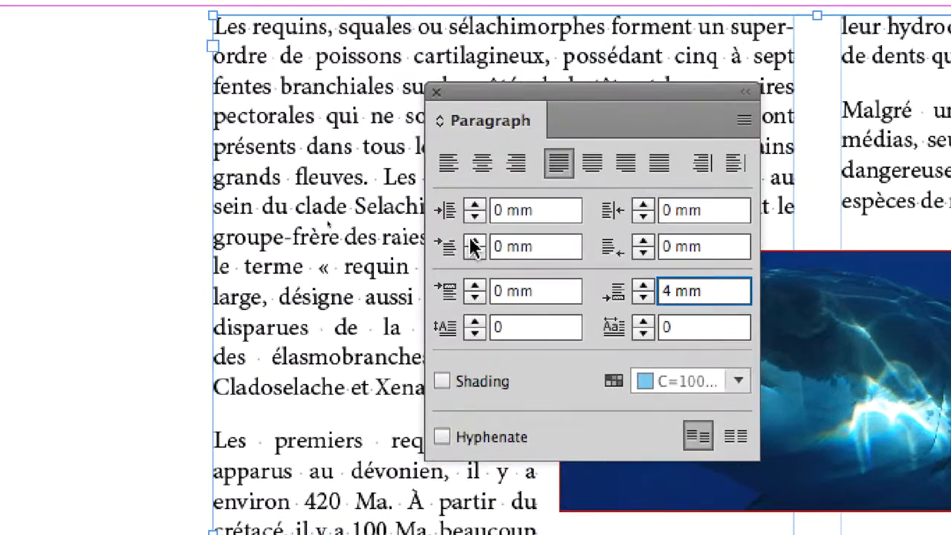
pyautogui.click(474, 241)
pyautogui.click(474, 241)
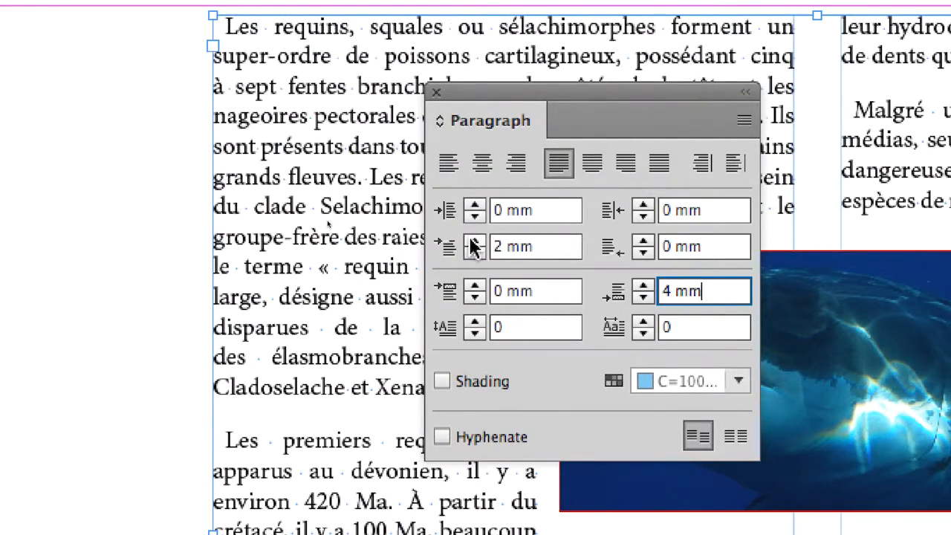
pyautogui.click(474, 241)
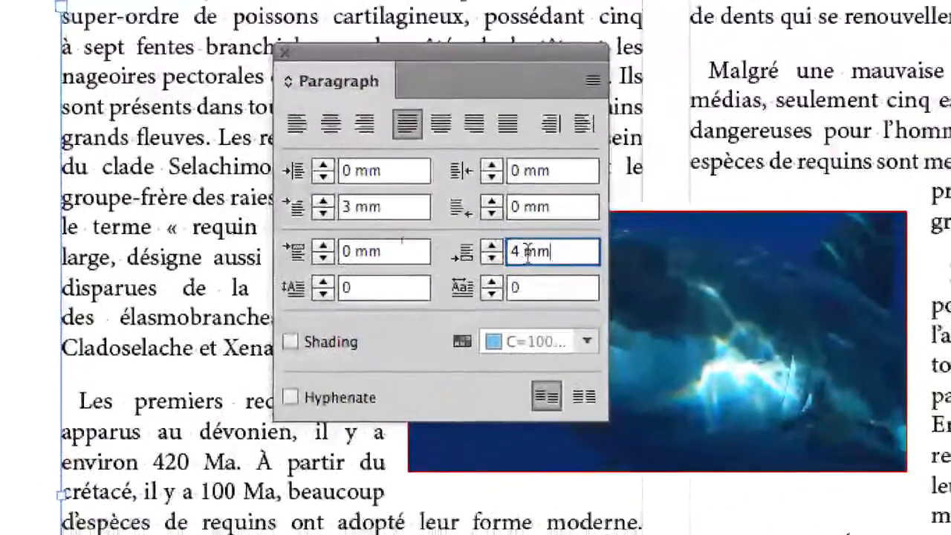
# Increase the first line left indent of the article's paragraphs to 4 mm.
pyautogui.moveTo(567, 282); pyautogui.dragTo(549, 283)
pyautogui.moveTo(397, 238); pyautogui.dragTo(373, 237)
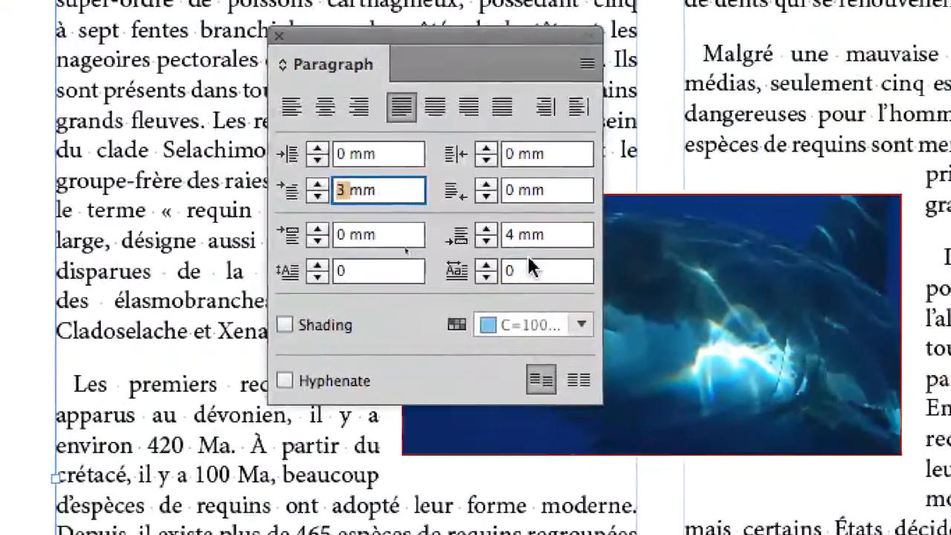
pyautogui.moveTo(679, 284); pyautogui.dragTo(647, 282)
pyautogui.moveTo(511, 240); pyautogui.dragTo(475, 237)
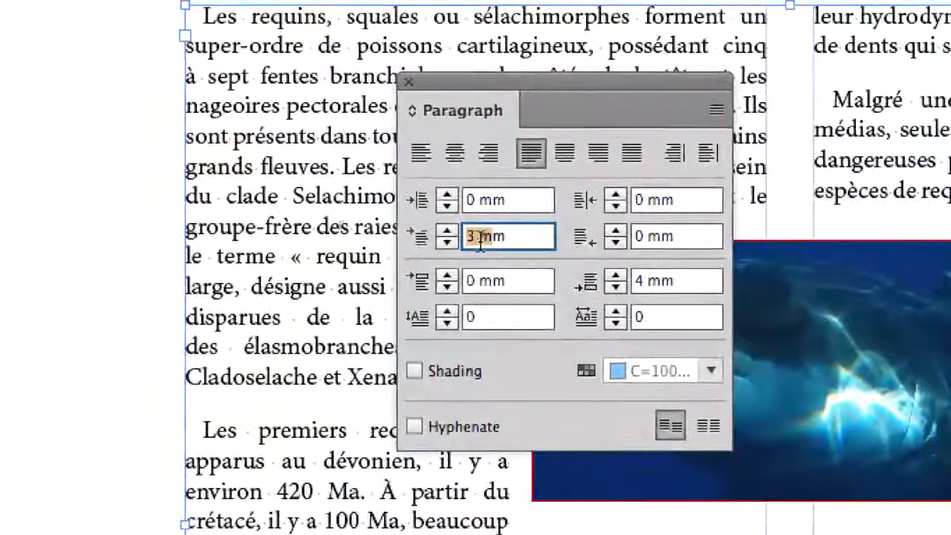
pyautogui.click(427, 224)
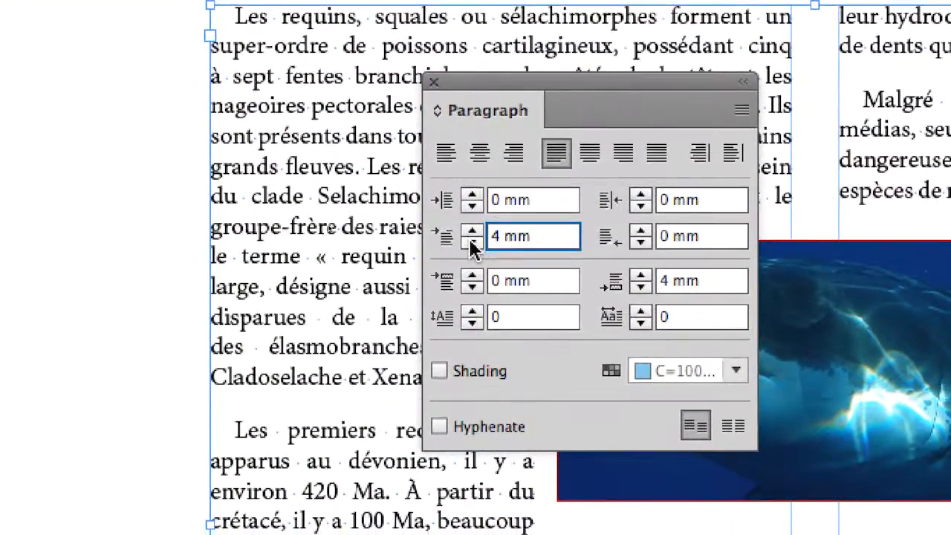